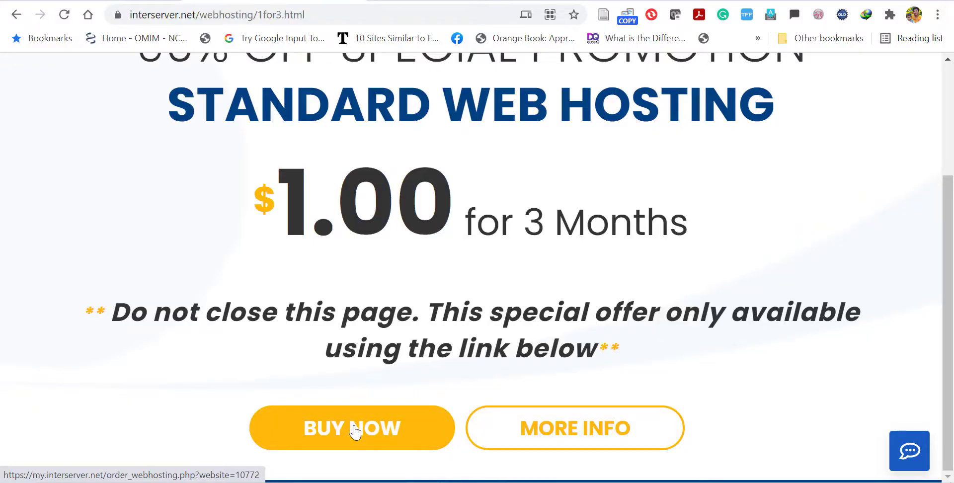
Start the $1.00 standard web hosting order and register healthwithevidence.com as a new domain
left_click(355, 429)
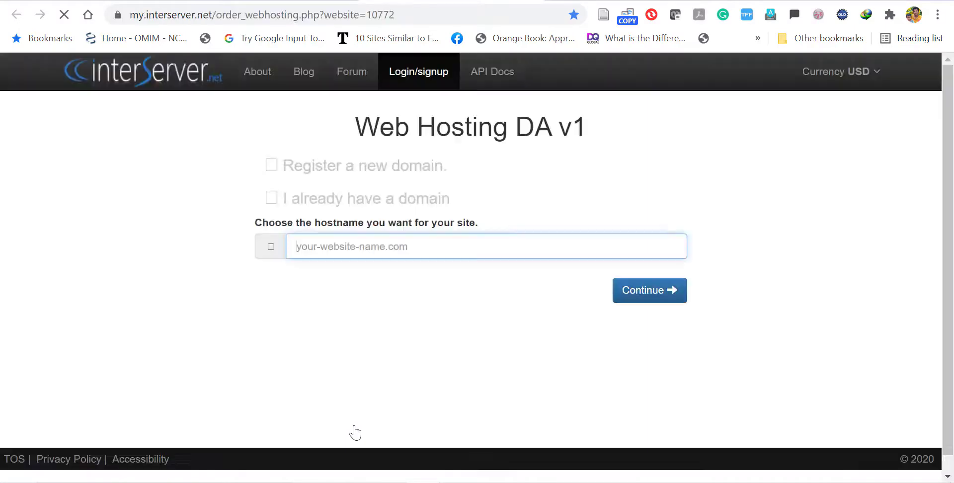
left_click(273, 165)
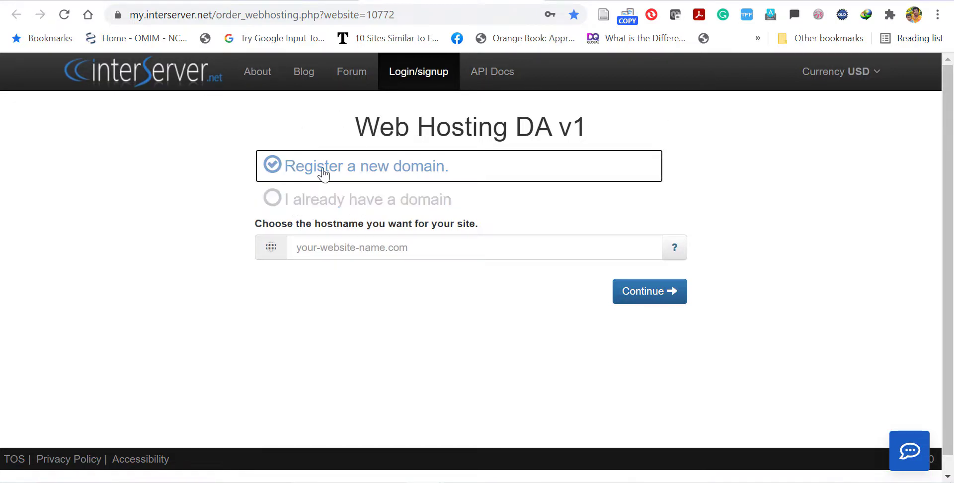
left_click(328, 248)
left_click(522, 313)
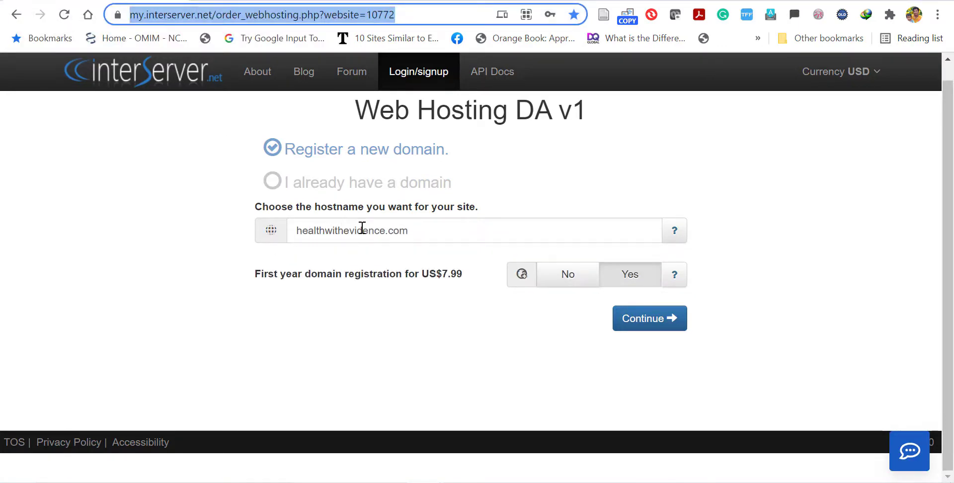
left_click(642, 328)
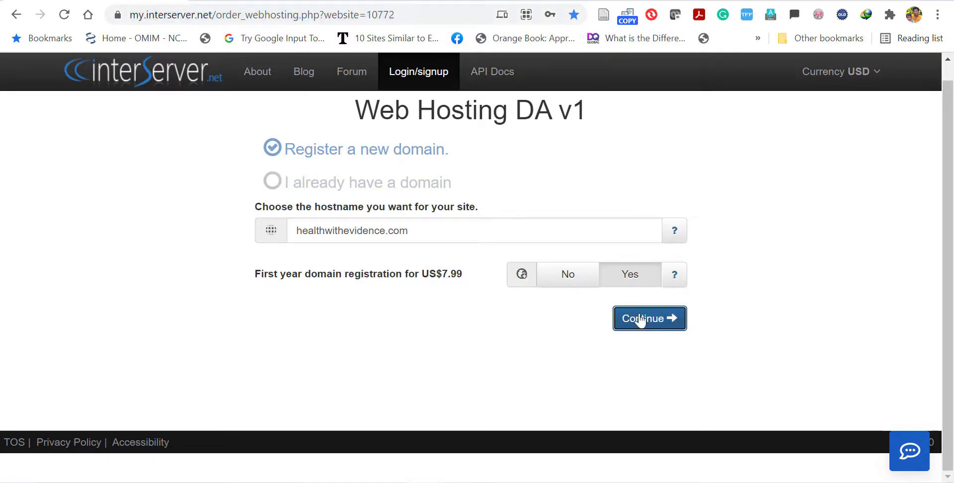
Set the billing interval to US$1 for 3 months renewing at US$54 for 12 months, and decline Whois privacy
left_click(652, 278)
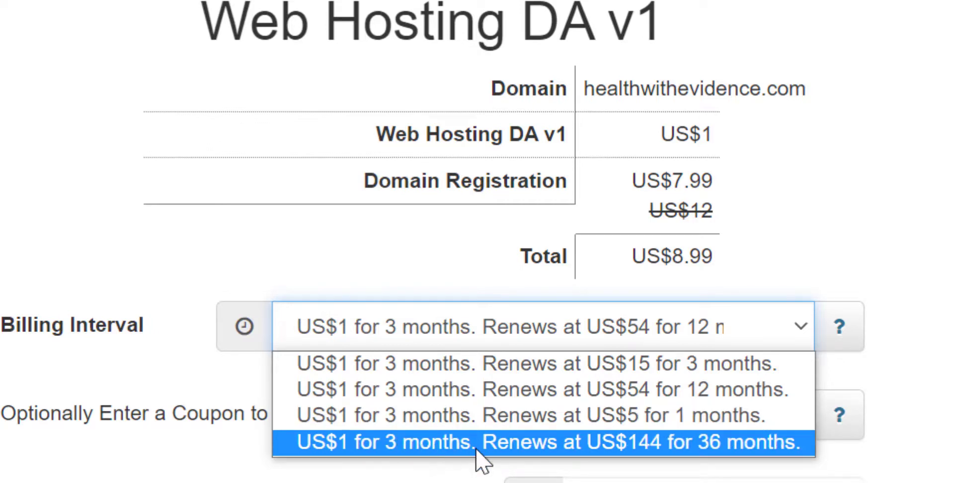
left_click(377, 390)
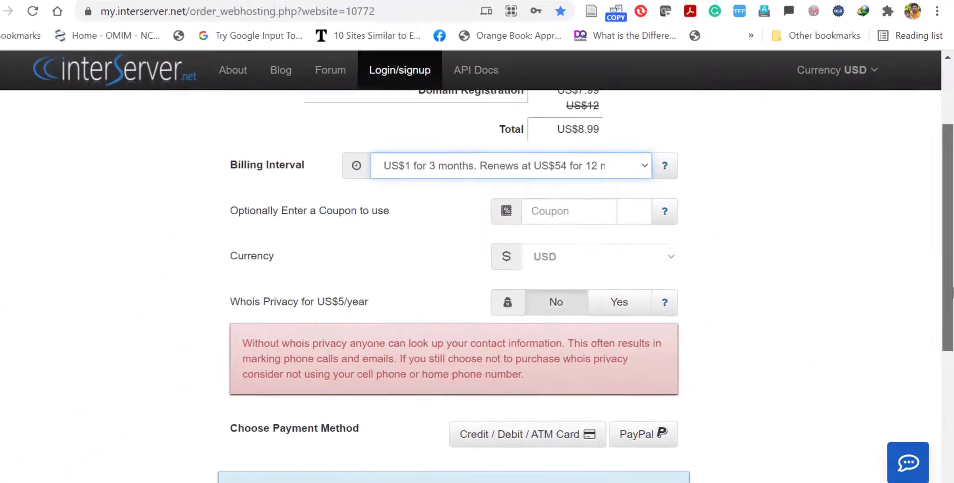
left_click(631, 283)
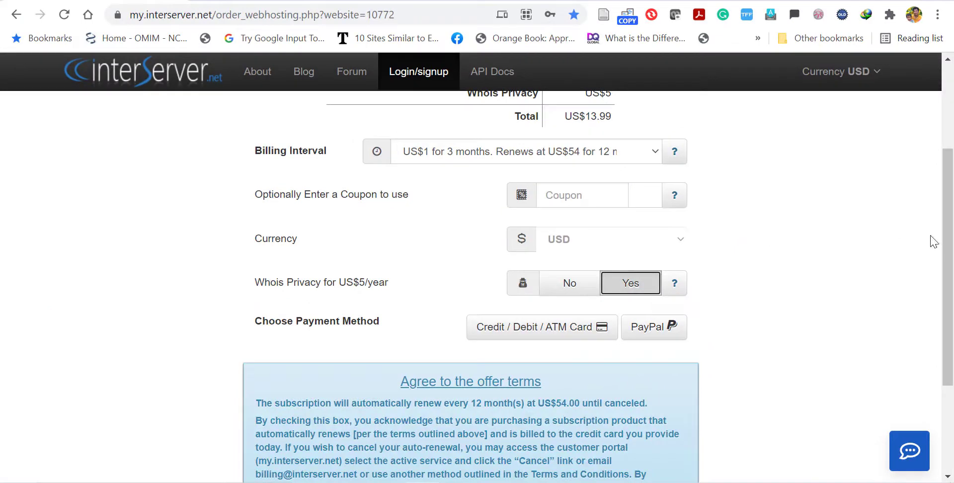
scroll(946, 239, "up", 1)
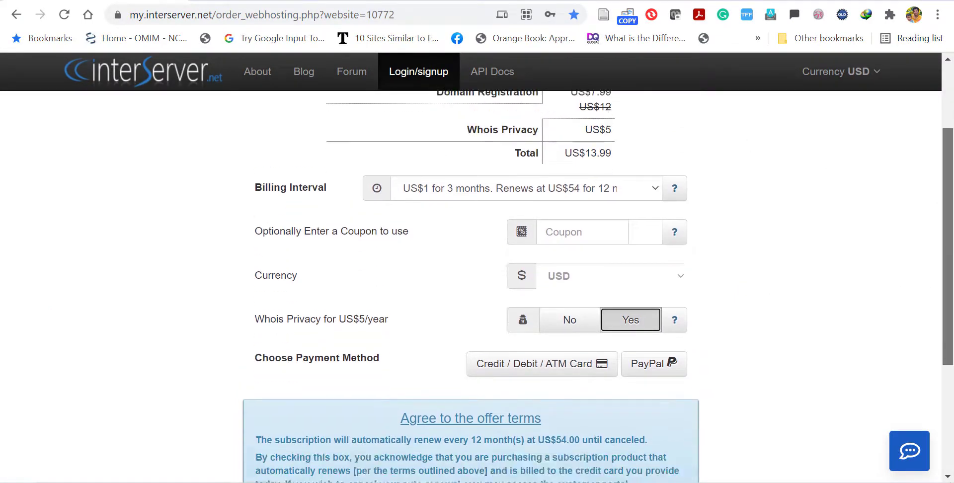
scroll(952, 382, "down", 4)
scroll(953, 382, "up", 1)
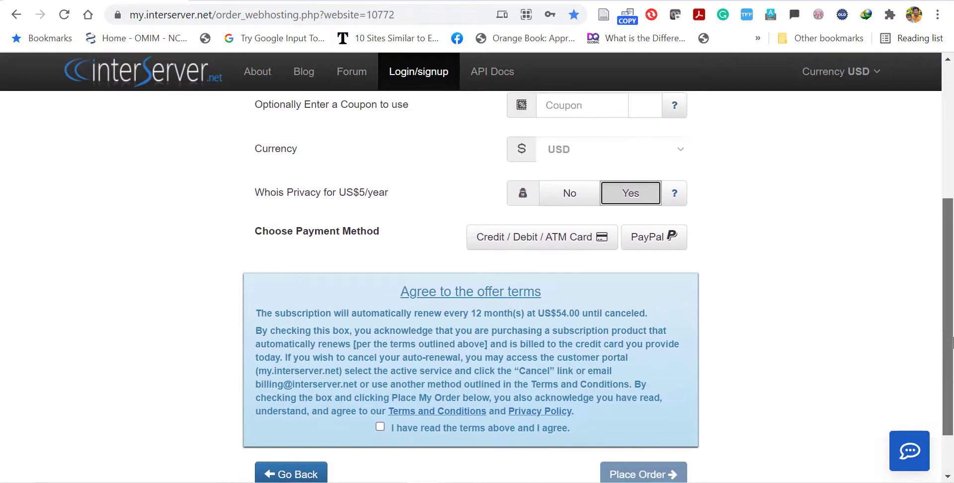
left_click(568, 193)
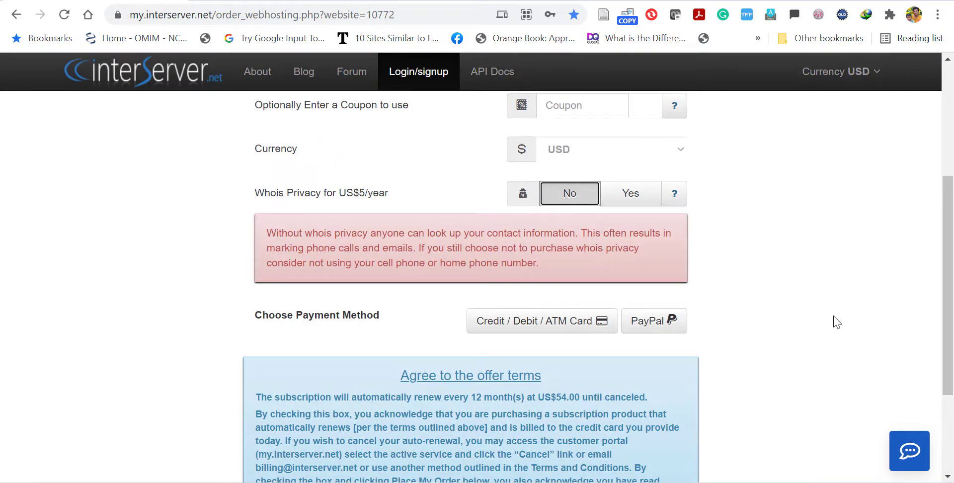
Choose PayPal as the payment method and continue from the completed hosting order
scroll(953, 318, "down", 2)
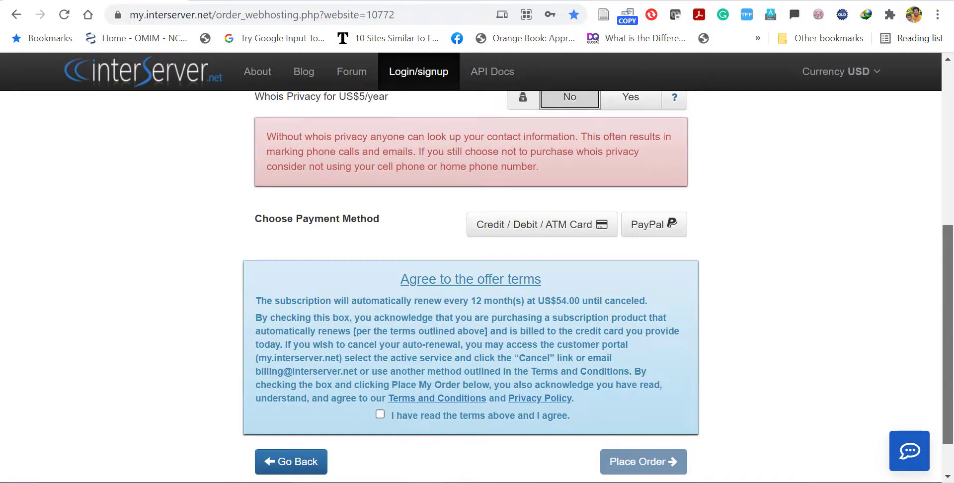
scroll(949, 318, "down", 1)
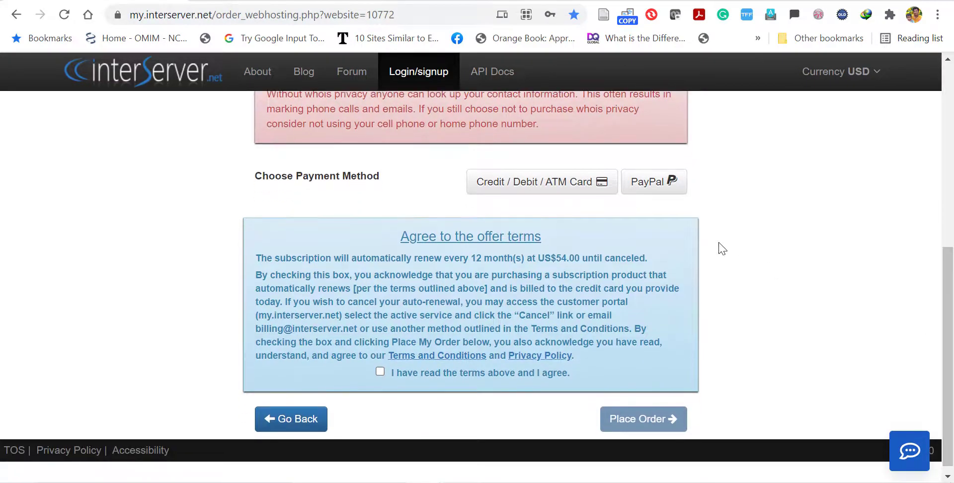
left_click(666, 192)
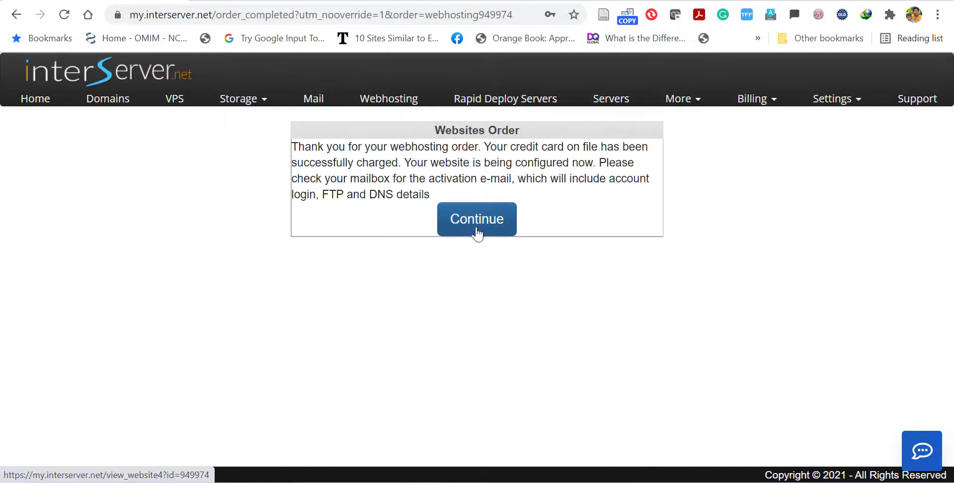
left_click(477, 232)
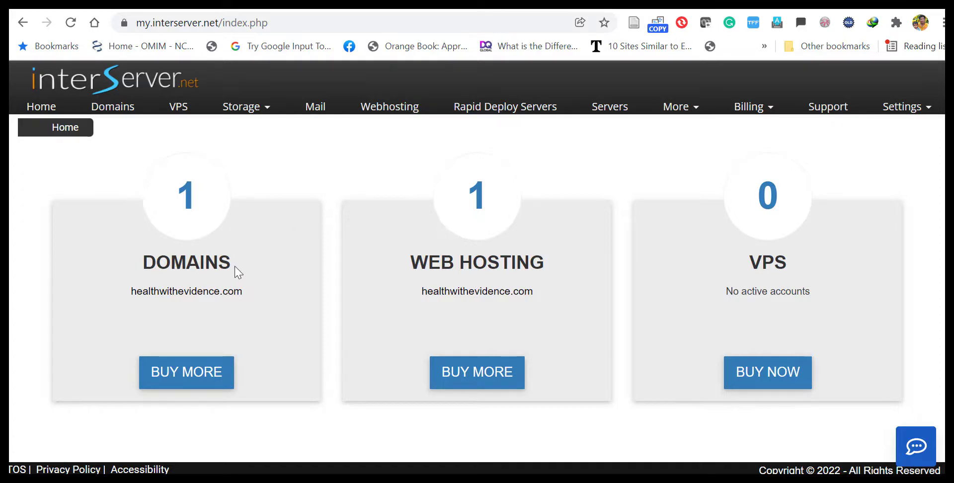
Open the healthwithevidence.com hosting details and review the site's IP address and default DNS servers
left_click(164, 292)
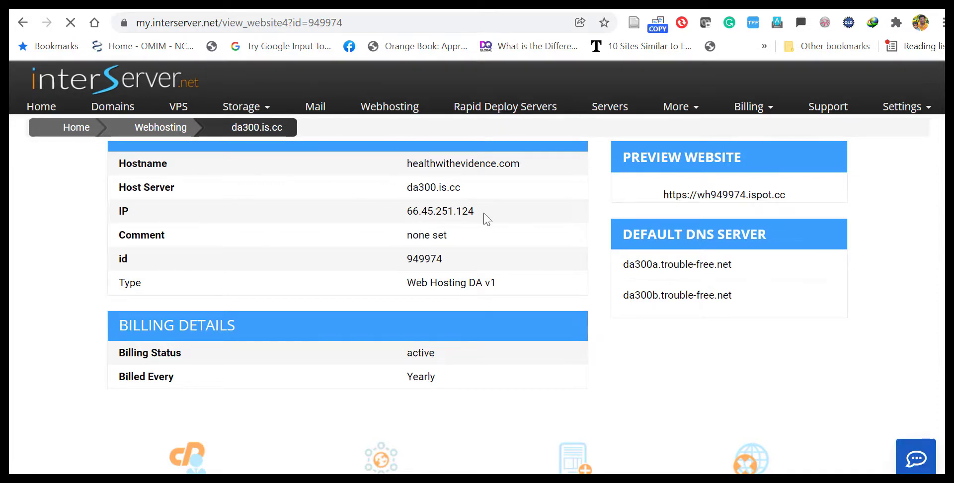
left_click_drag(481, 213, 420, 212)
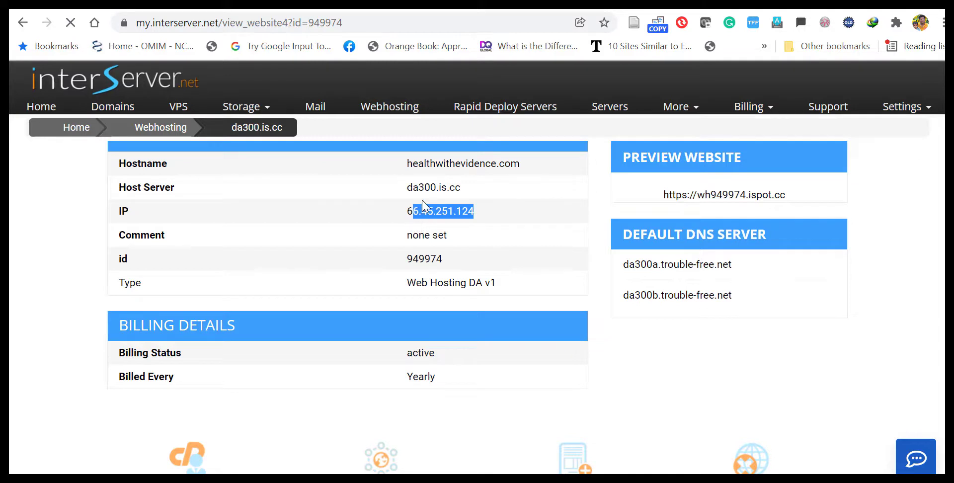
left_click(758, 278)
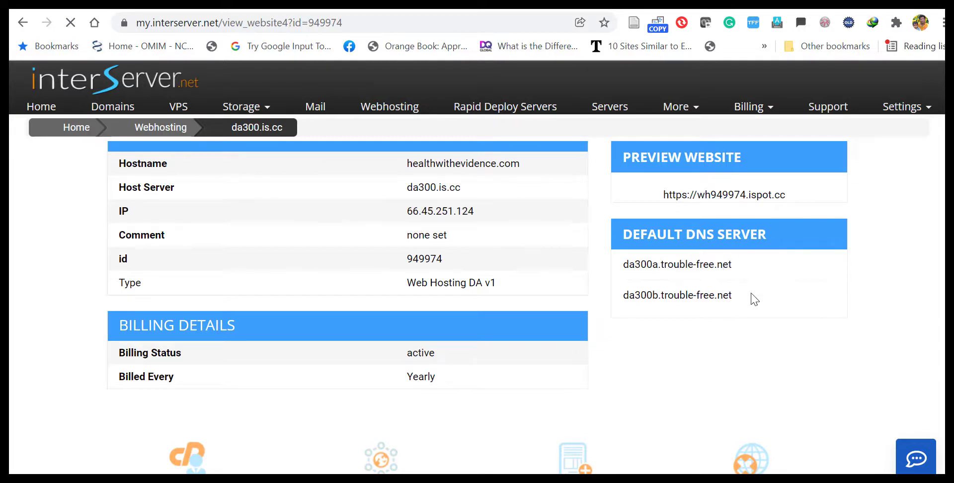
left_click_drag(754, 298, 625, 271)
left_click(790, 312)
scroll(477, 268, "down", 2)
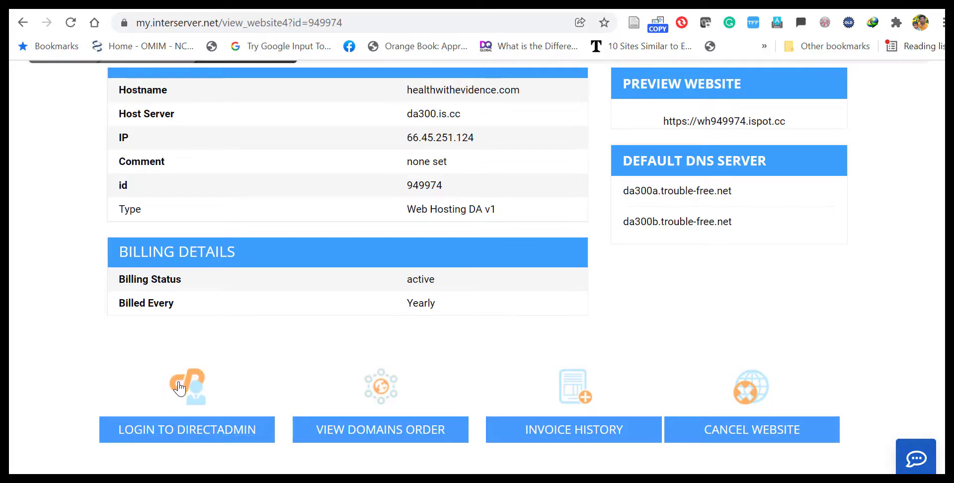
Log in to DirectAdmin from the hosting details and look through the control panel's features
left_click(199, 432)
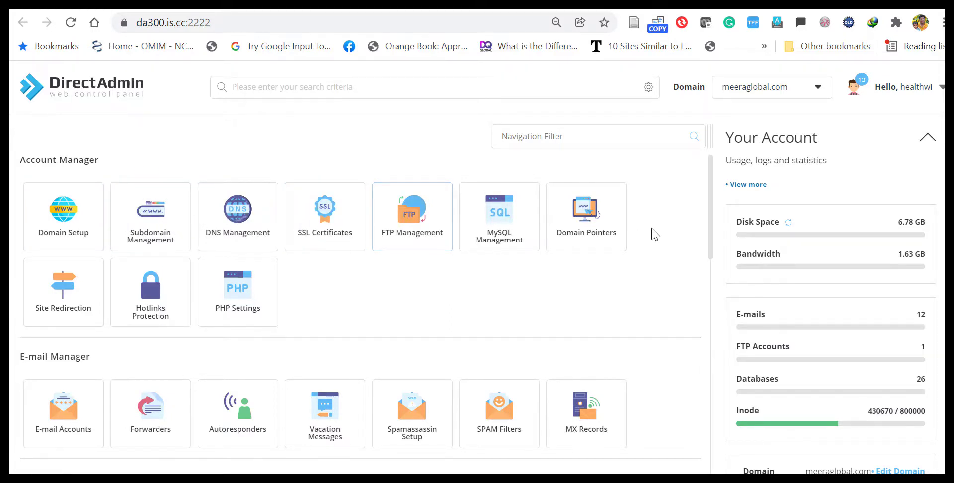
left_click_drag(710, 220, 714, 250)
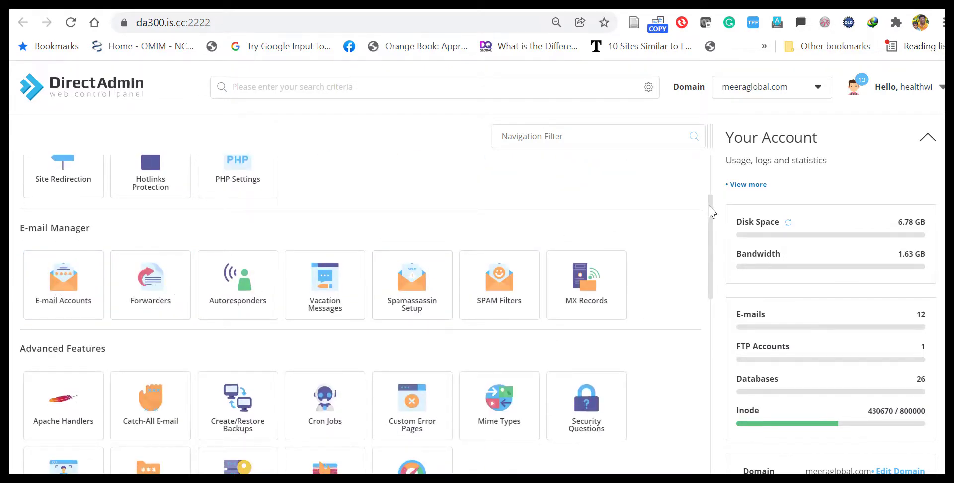
left_click_drag(712, 211, 723, 450)
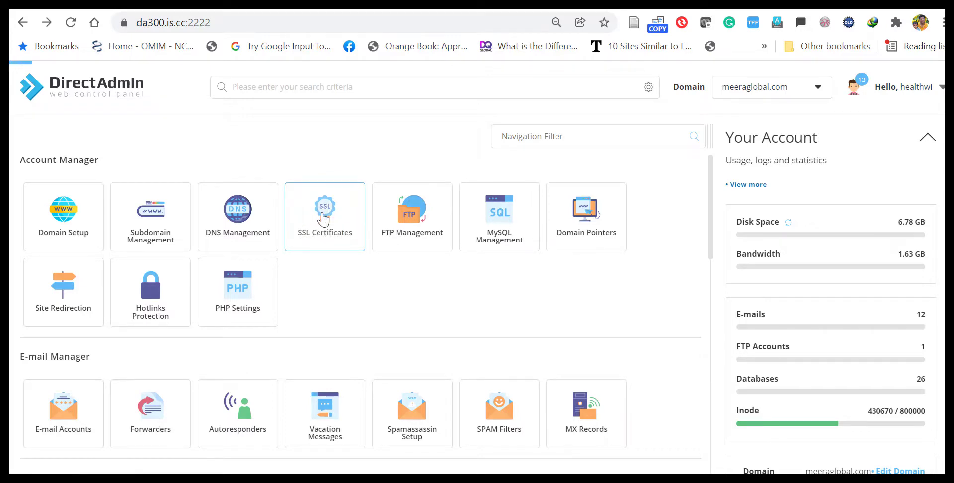
Open the SSL certificate settings for meeraglobal.com and choose the free automatic certificate from Let's Encrypt
left_click(323, 217)
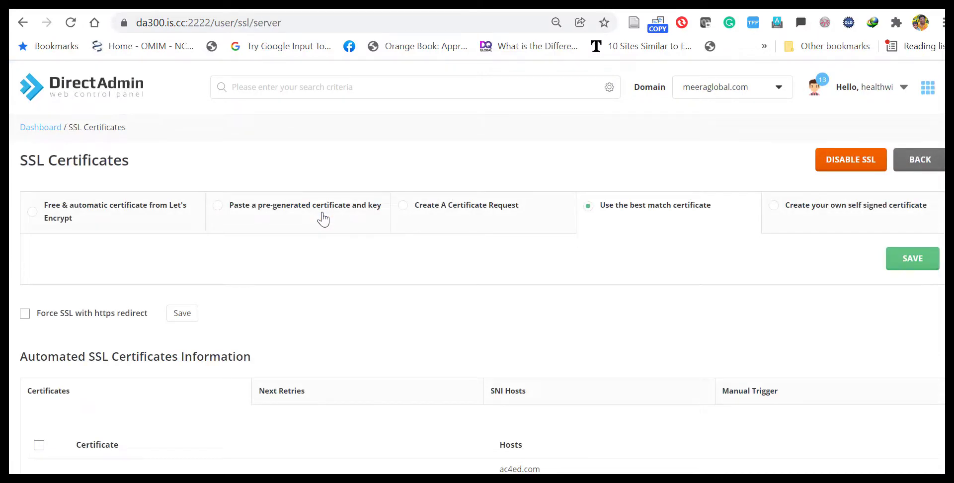
mouse_move(670, 216)
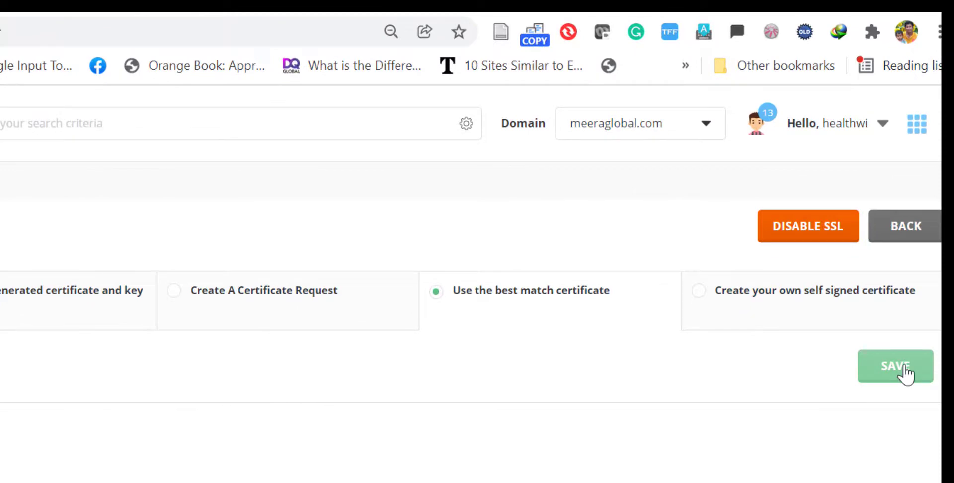
left_click(904, 372)
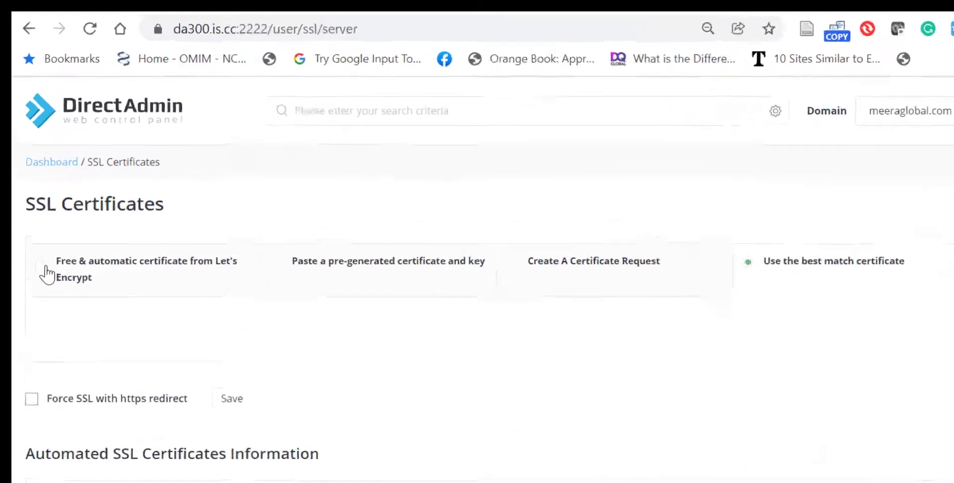
left_click(62, 360)
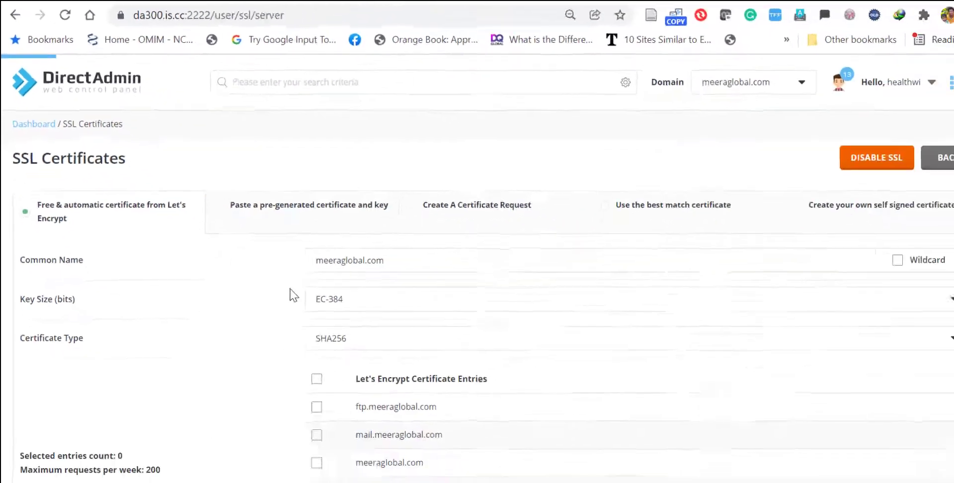
Include all Let's Encrypt certificate entries for meeraglobal.com, save the certificate request and dismiss the confirmation
left_click(317, 379)
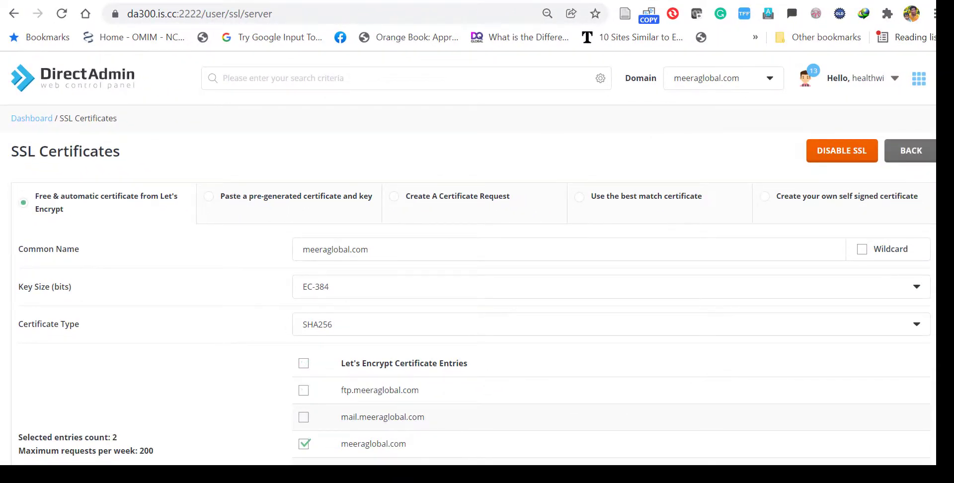
scroll(473, 284, "down", 4)
scroll(680, 135, "up", 1)
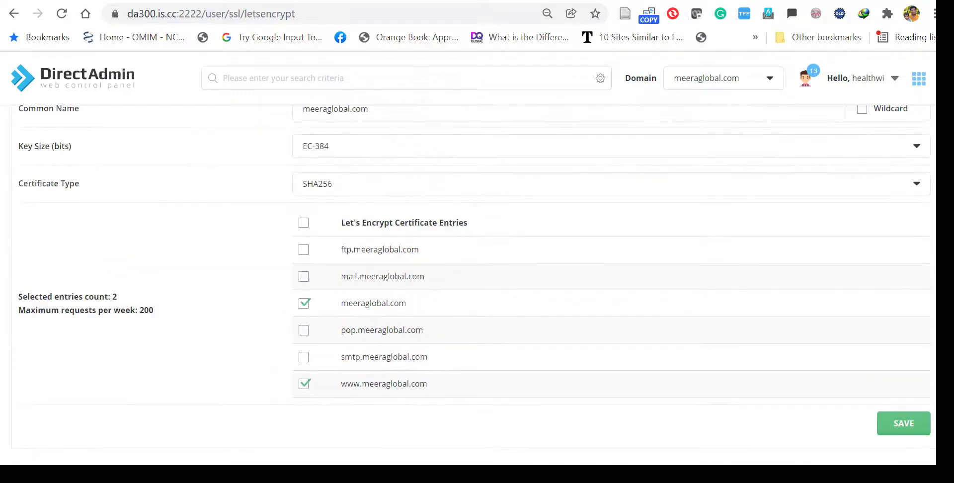
left_click(304, 224)
left_click(899, 434)
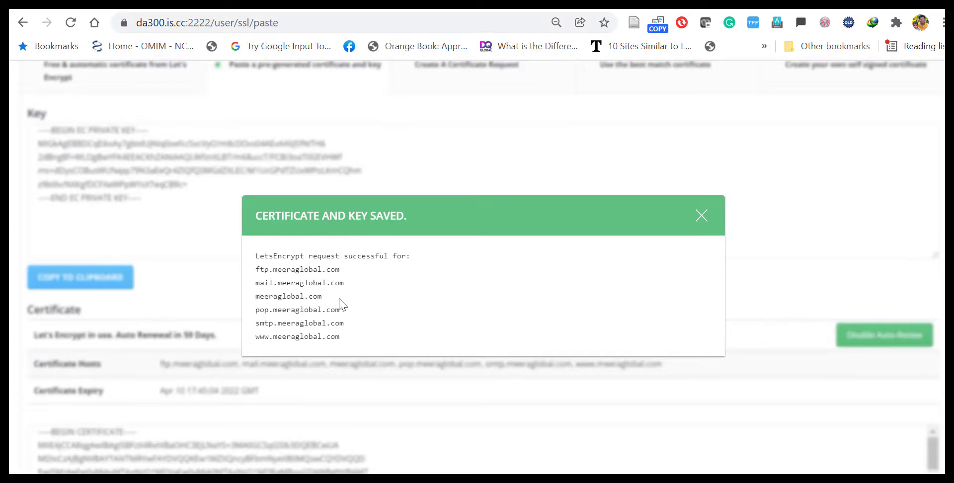
left_click(701, 217)
Return to the DirectAdmin dashboard and open the WordPress installation form in Softaculous
scroll(478, 298, "up", 3)
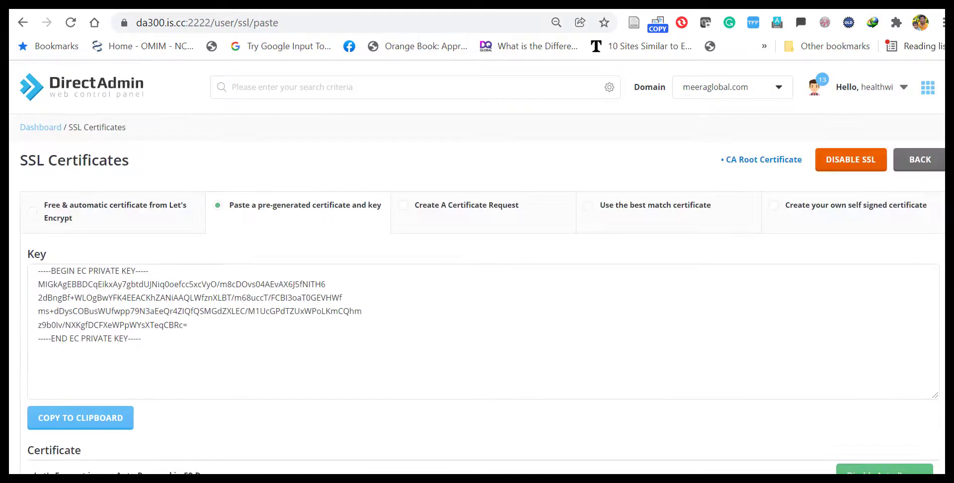
left_click(43, 139)
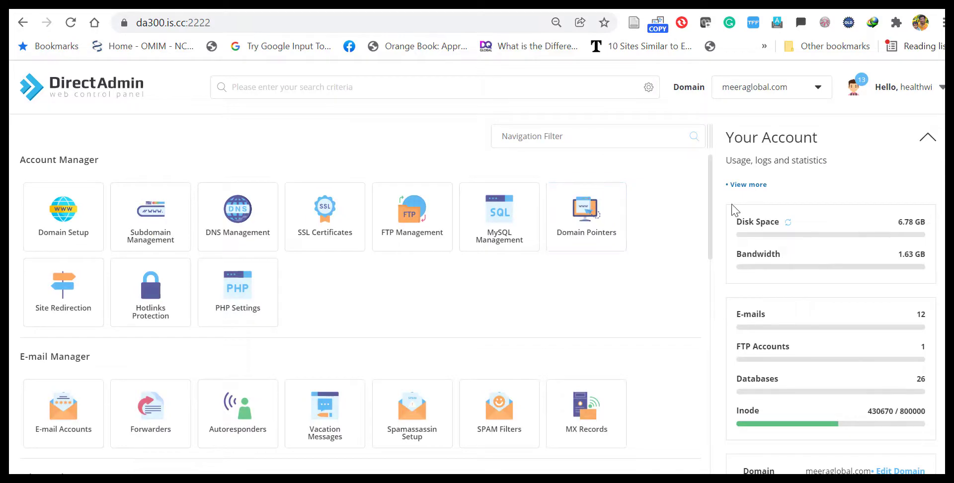
left_click_drag(714, 212, 694, 432)
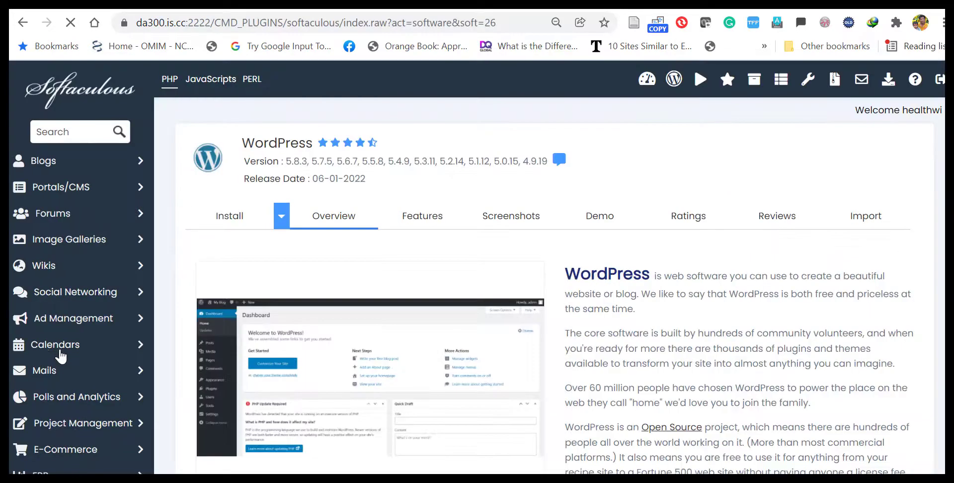
left_click(226, 223)
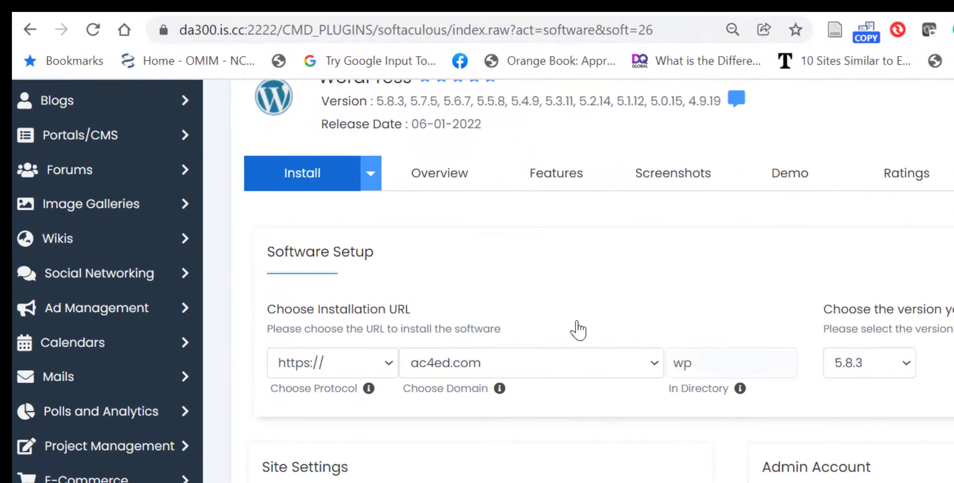
left_click(307, 272)
left_click(375, 363)
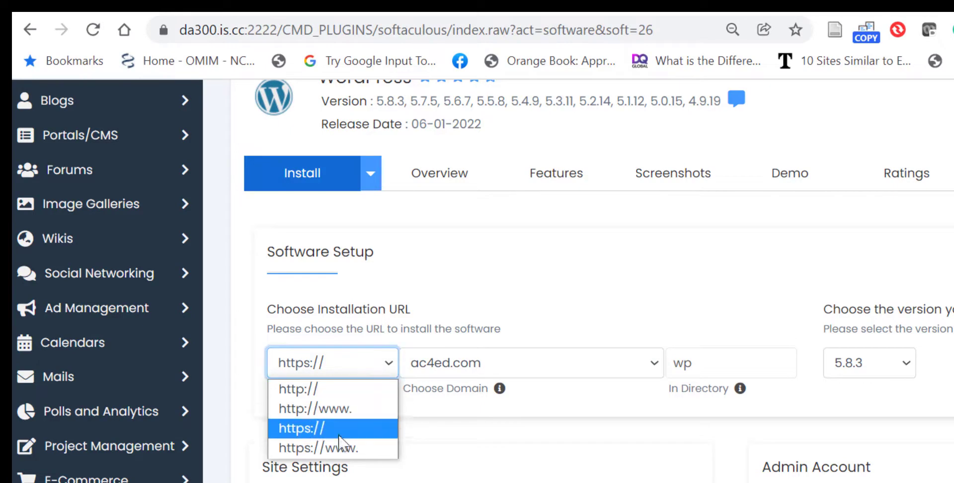
left_click(341, 448)
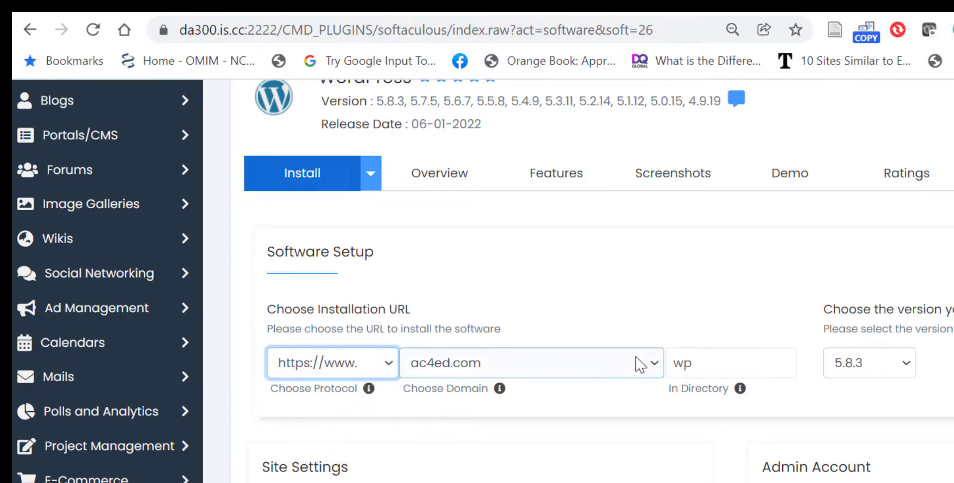
left_click(640, 364)
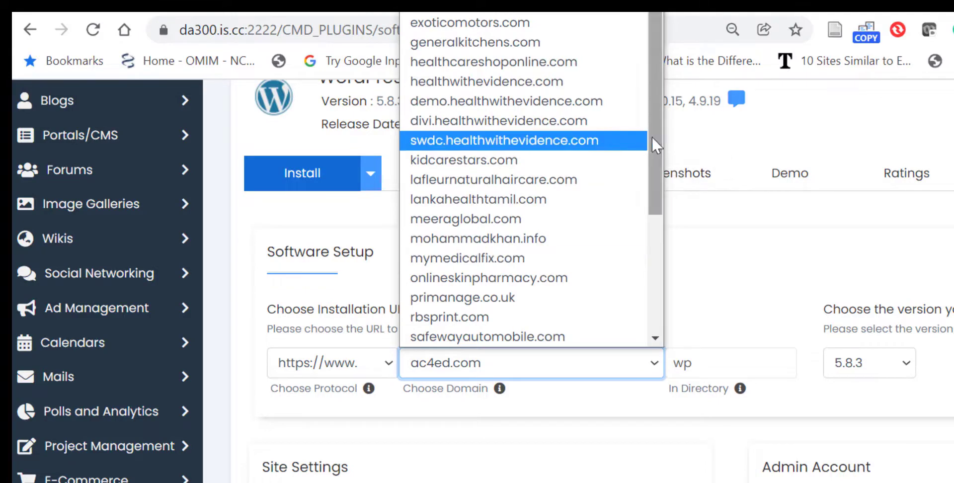
left_click(567, 85)
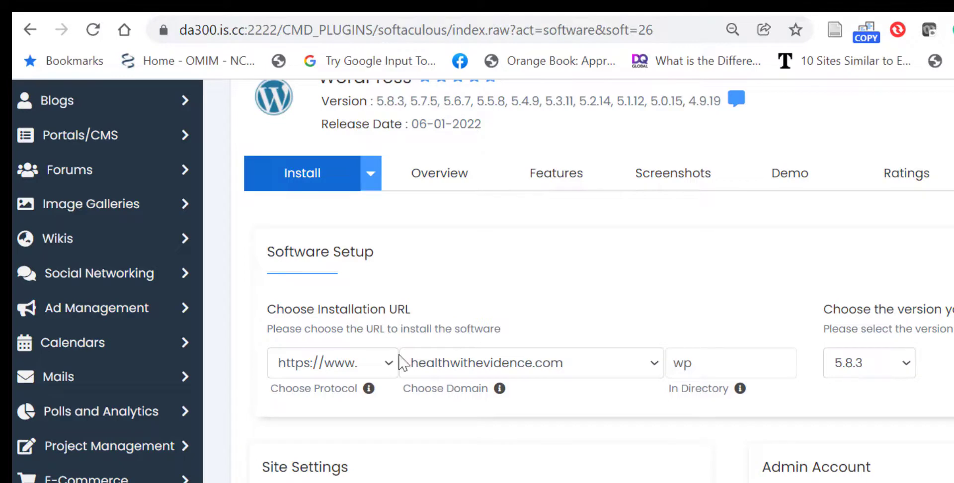
left_click(702, 360)
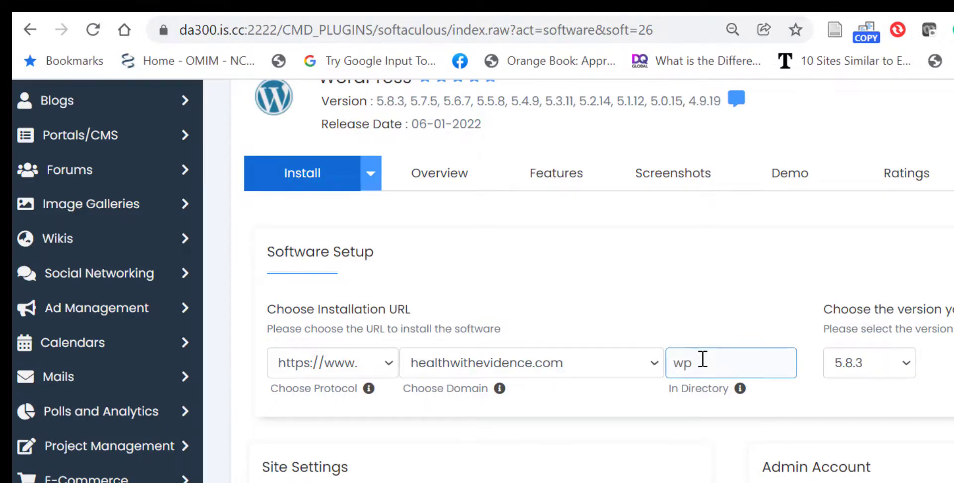
key("BackSpace")
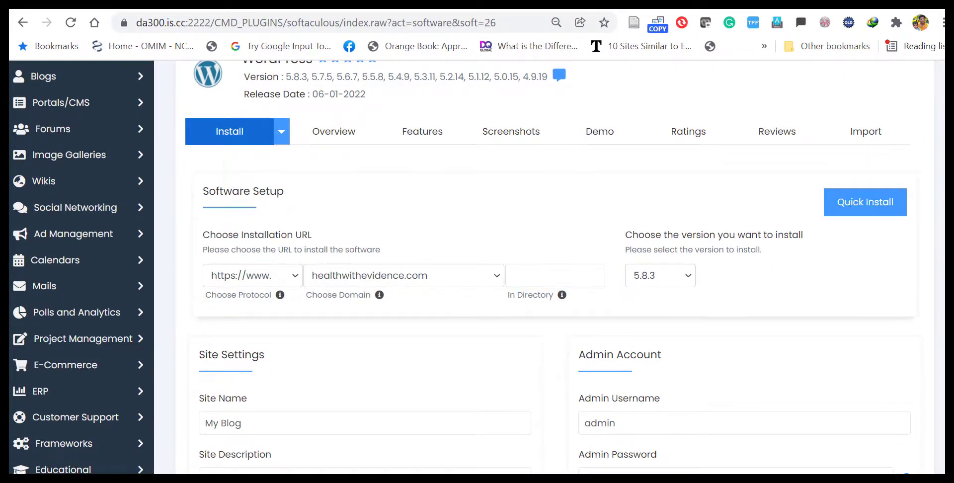
Go through the admin username, password and email fields without editing them, and install WordPress with the default theme
scroll(547, 268, "down", 3)
scroll(916, 235, "down", 1)
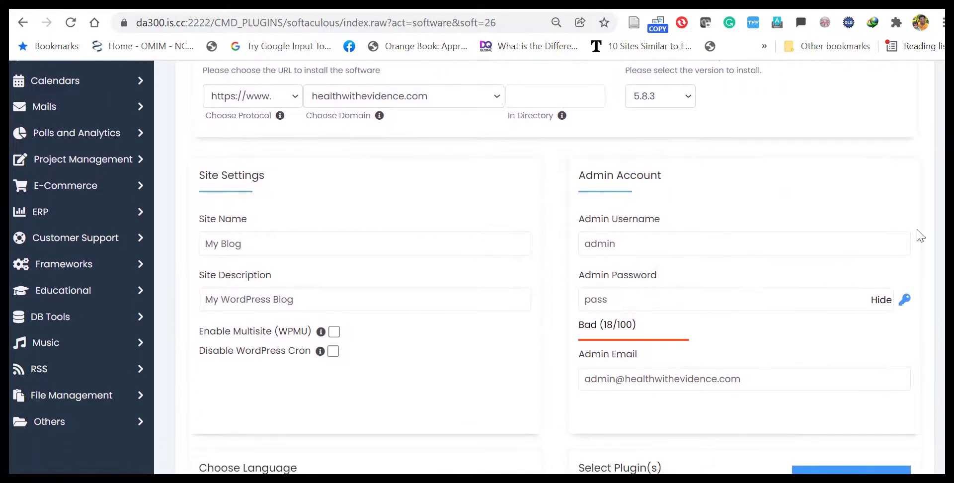
left_click(629, 243)
left_click(633, 300)
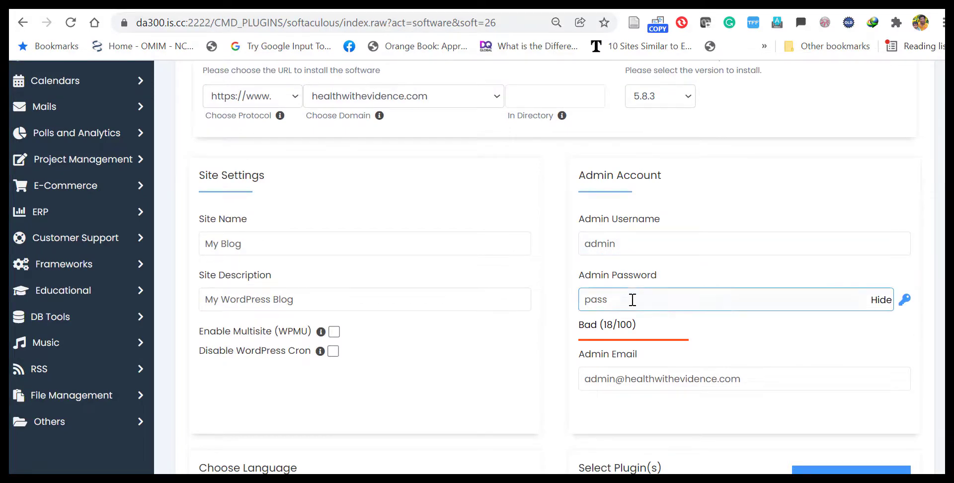
left_click(600, 320)
left_click(697, 379)
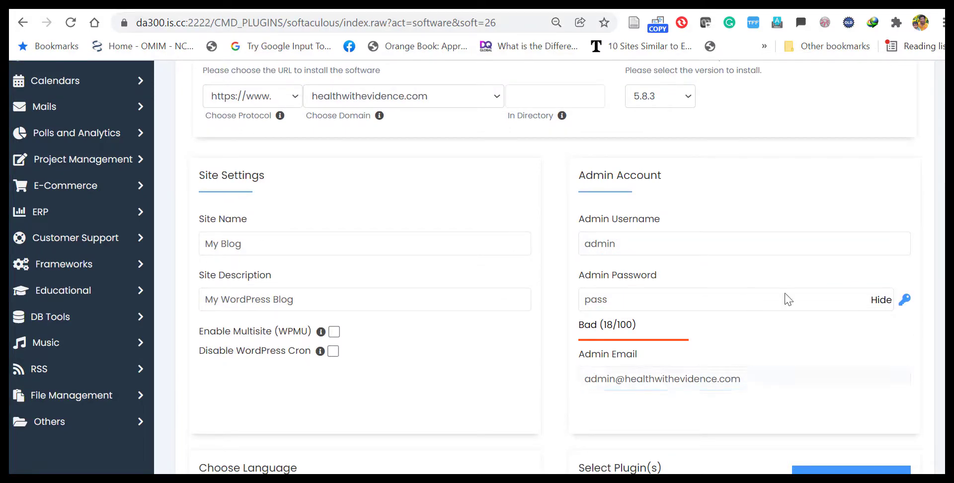
scroll(788, 300, "down", 14)
scroll(632, 398, "down", 1)
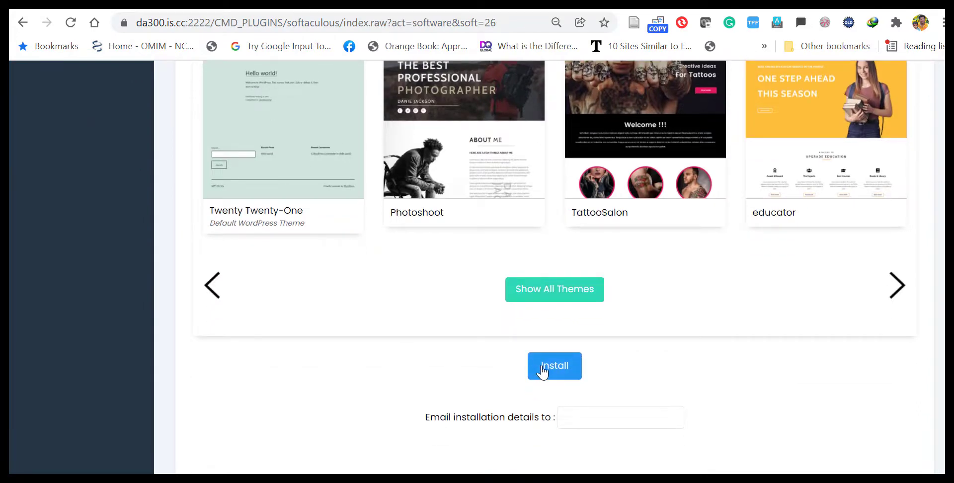
scroll(453, 351, "down", 1)
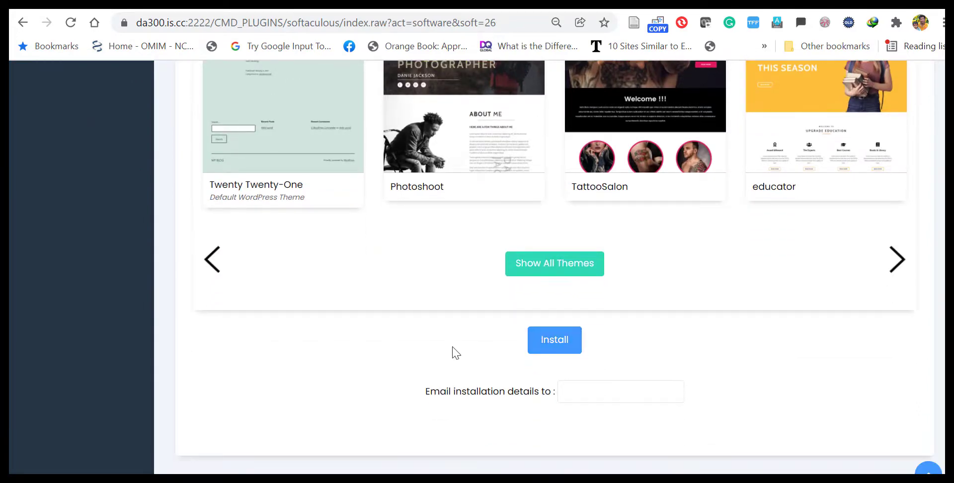
left_click(548, 346)
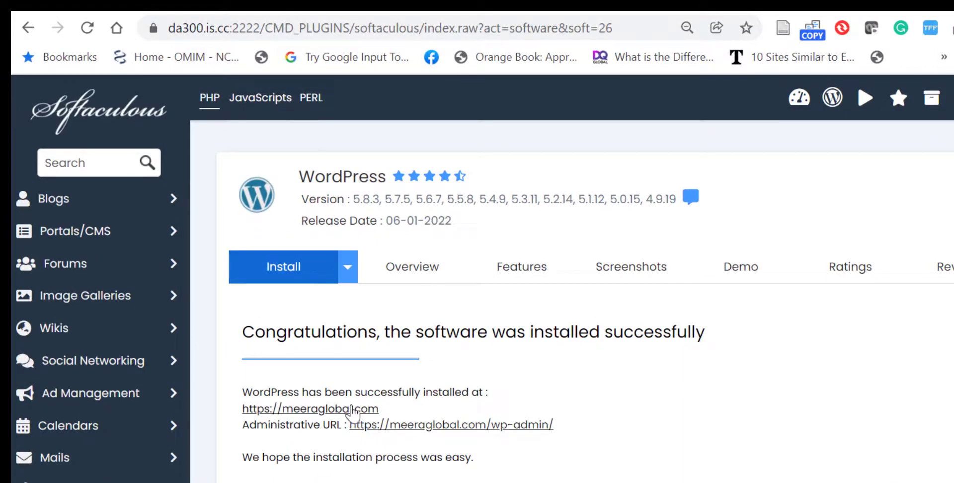
View the installed meeraglobal.com site, close it and open the site's WordPress administrative URL
left_click(354, 409)
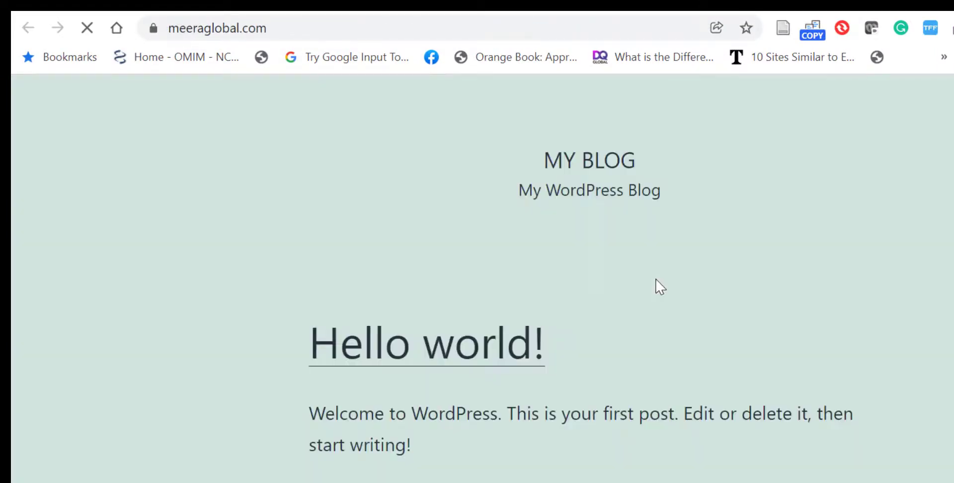
key("ctrl+w")
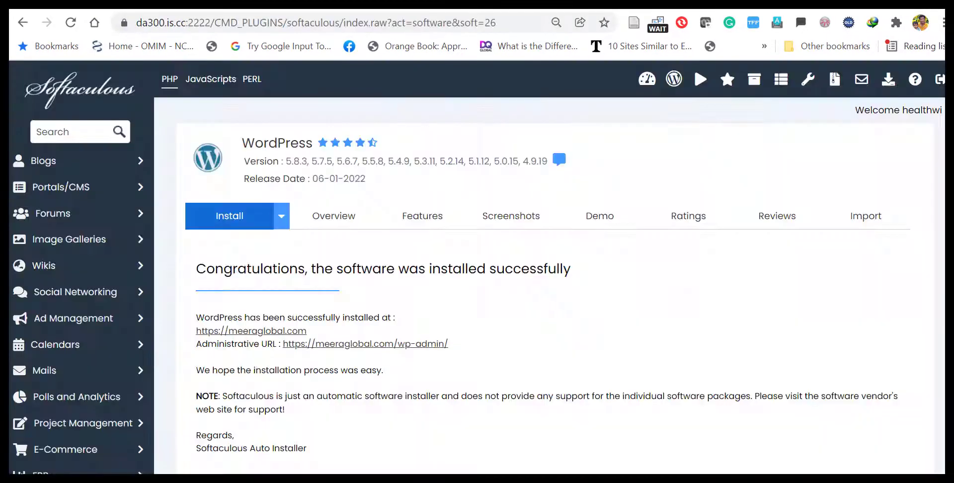
left_click(449, 419)
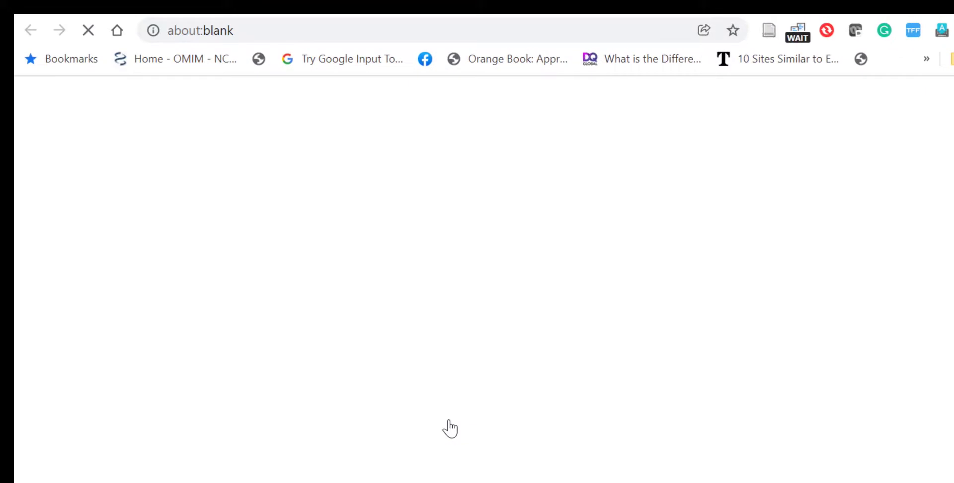